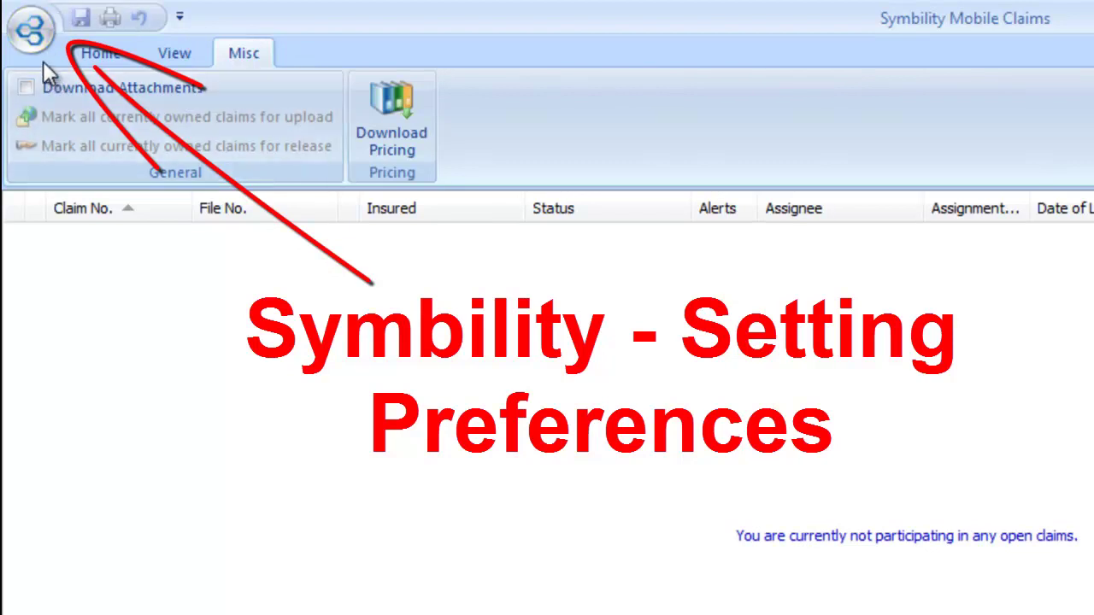
Open the preferences and set AutoRecover info for the claim to save every 1 minute.
{"action": "left_click", "coordinate": [30, 45]}
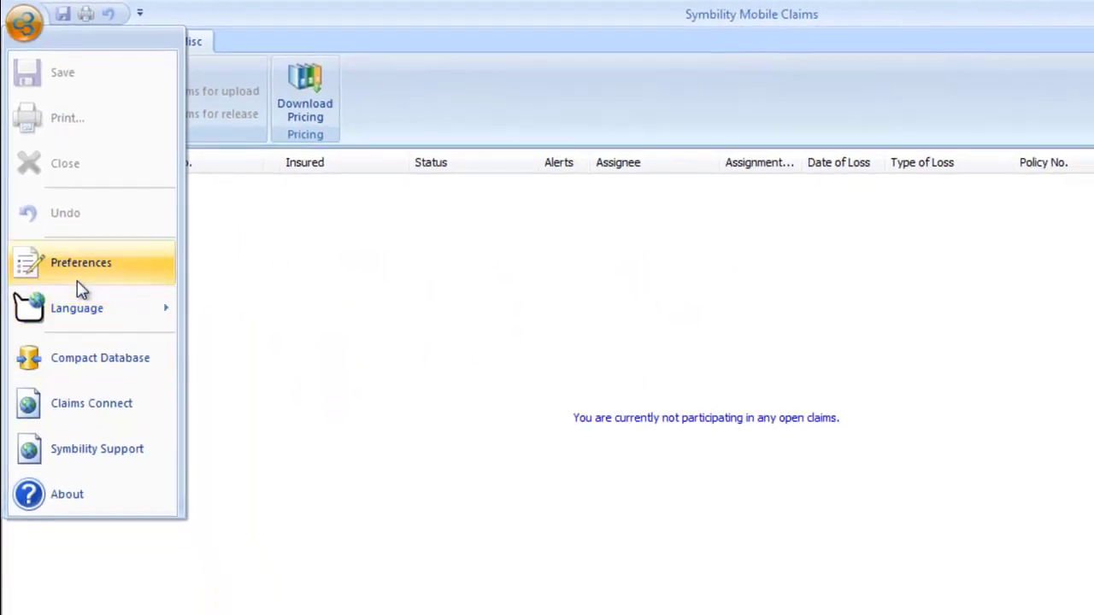
{"action": "left_click", "coordinate": [76, 268]}
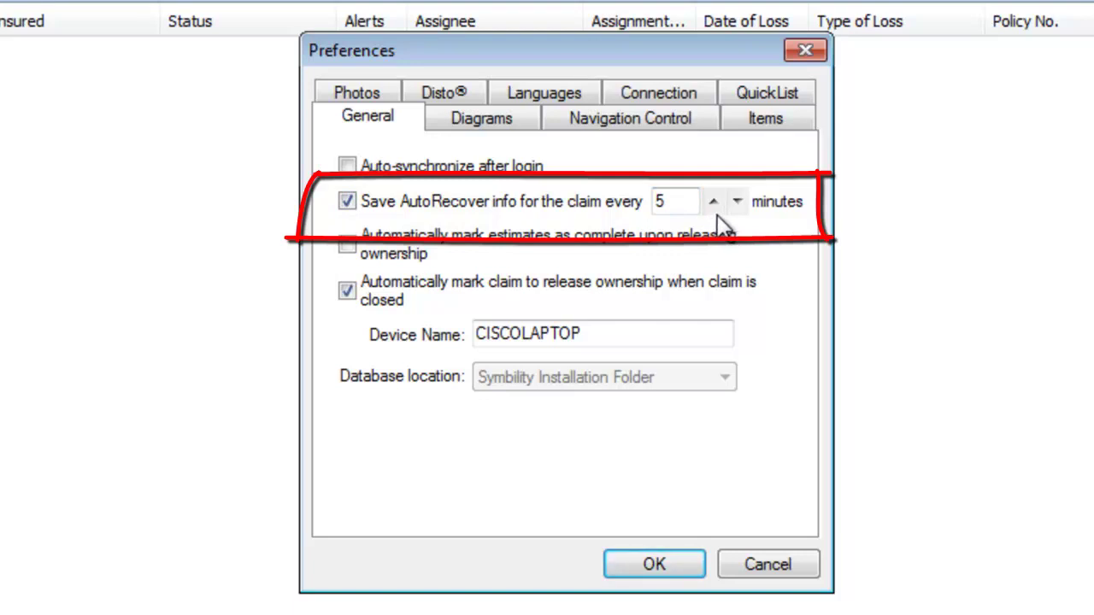
{"action": "left_click", "coordinate": [736, 203]}
{"action": "left_click", "coordinate": [735, 202]}
{"action": "left_click", "coordinate": [735, 203]}
{"action": "left_click", "coordinate": [736, 203]}
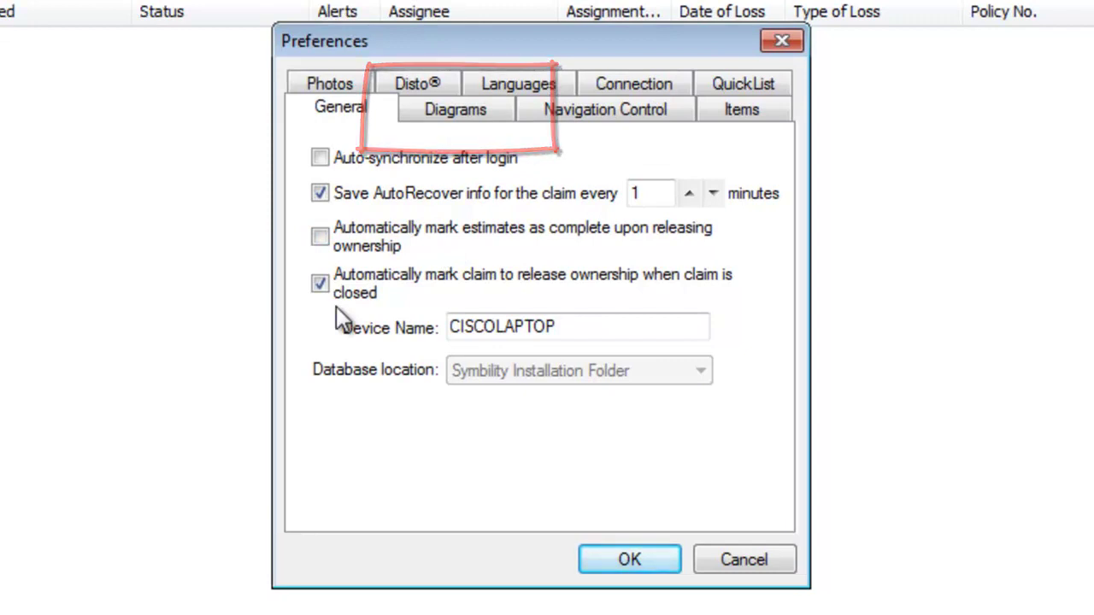
In the diagram preferences, set the roof snap to floorplan color to Red and the vertex mode angle increment to 15.0.
{"action": "left_click", "coordinate": [450, 106]}
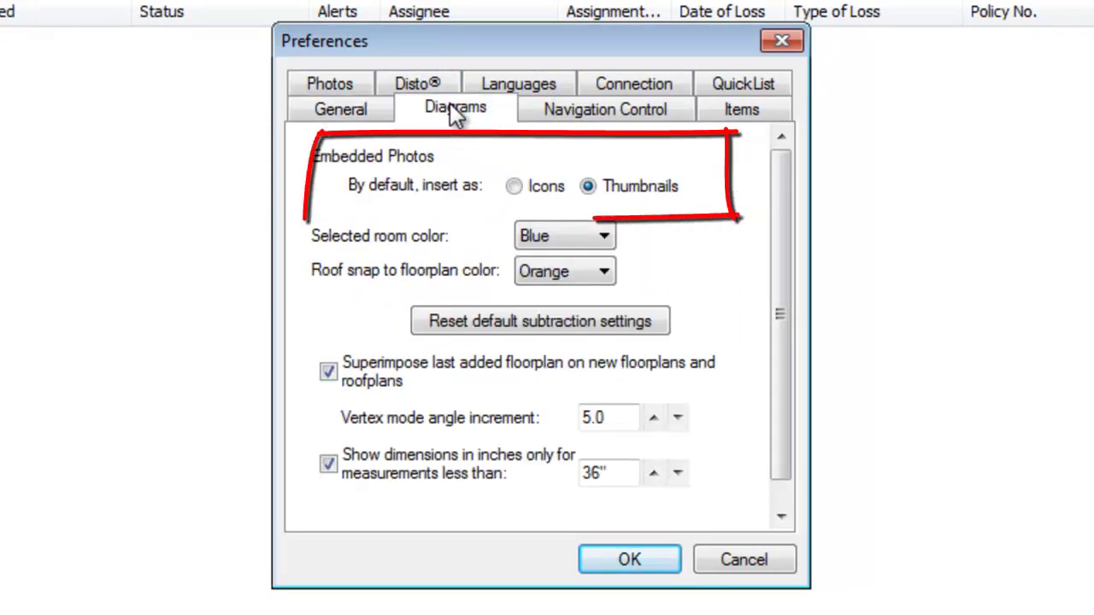
{"action": "left_click", "coordinate": [604, 272]}
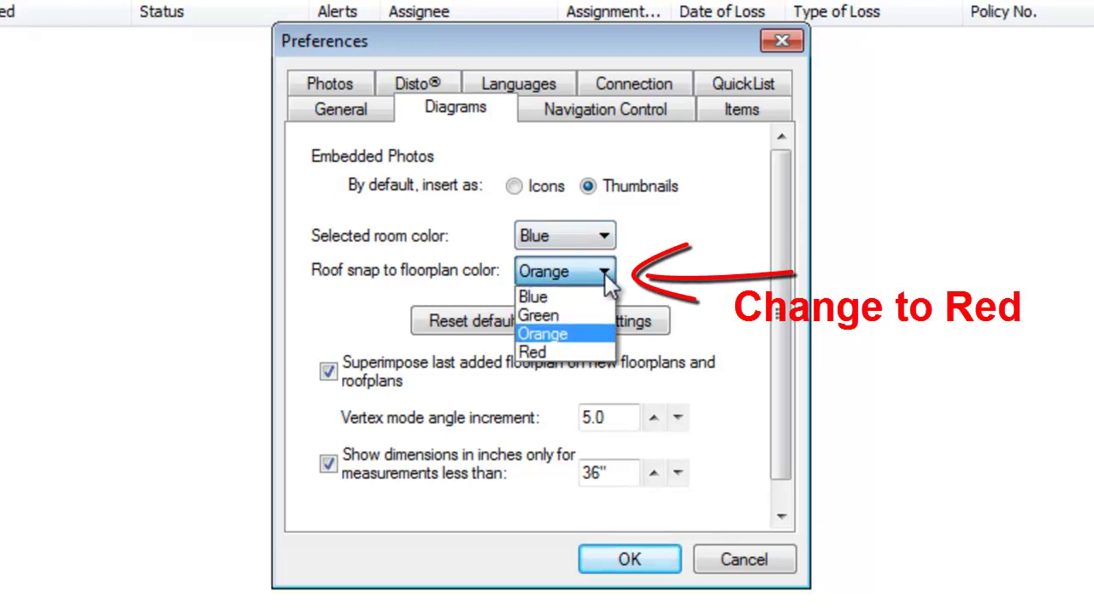
{"action": "left_click", "coordinate": [559, 351]}
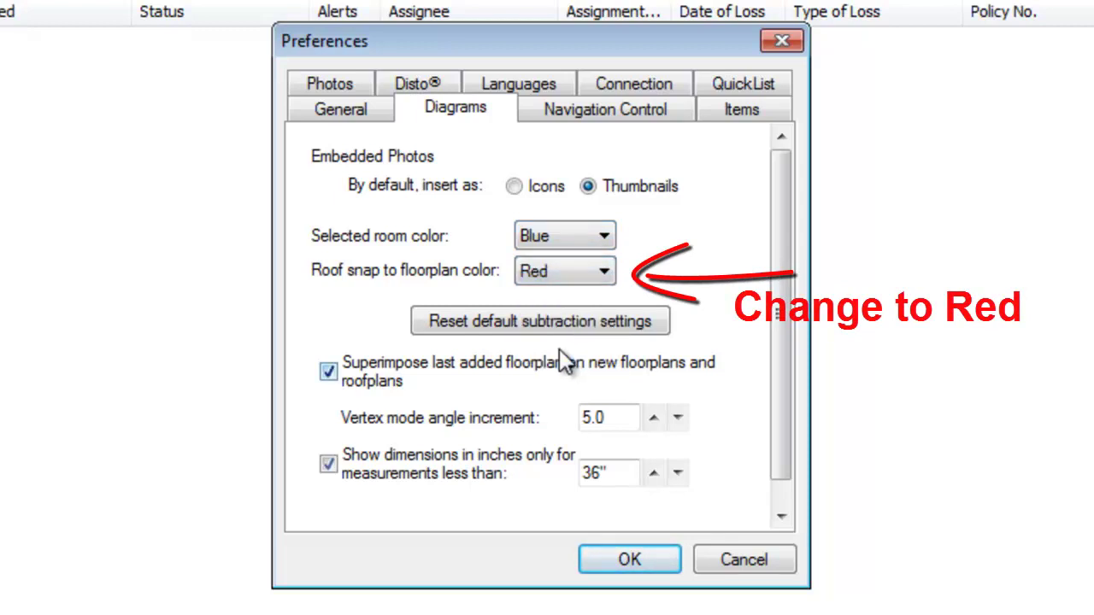
{"action": "double_click", "coordinate": [586, 417]}
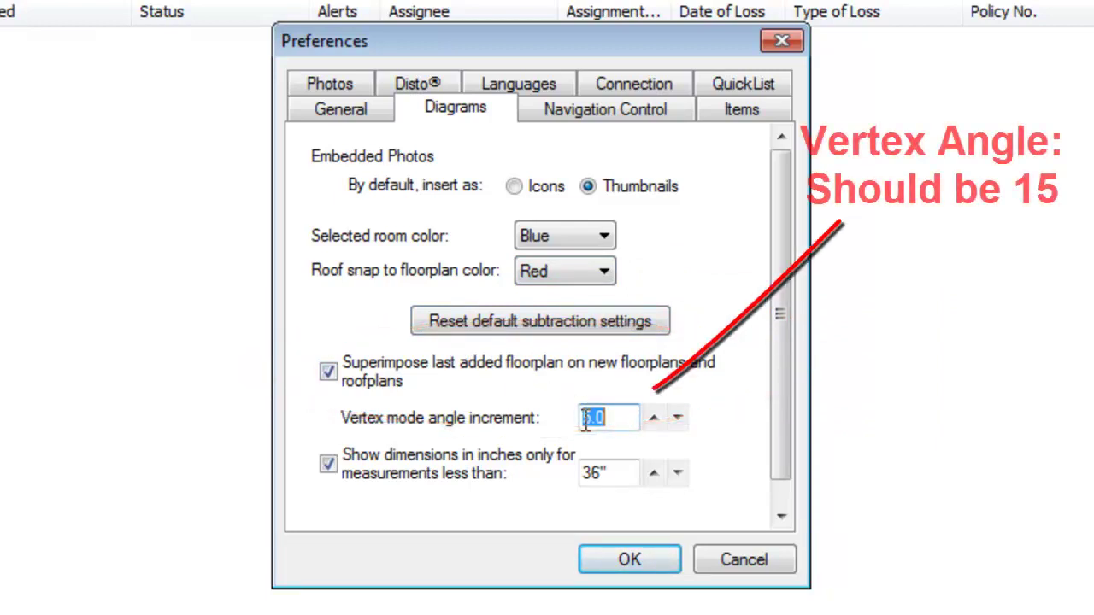
{"action": "type", "text": "15"}
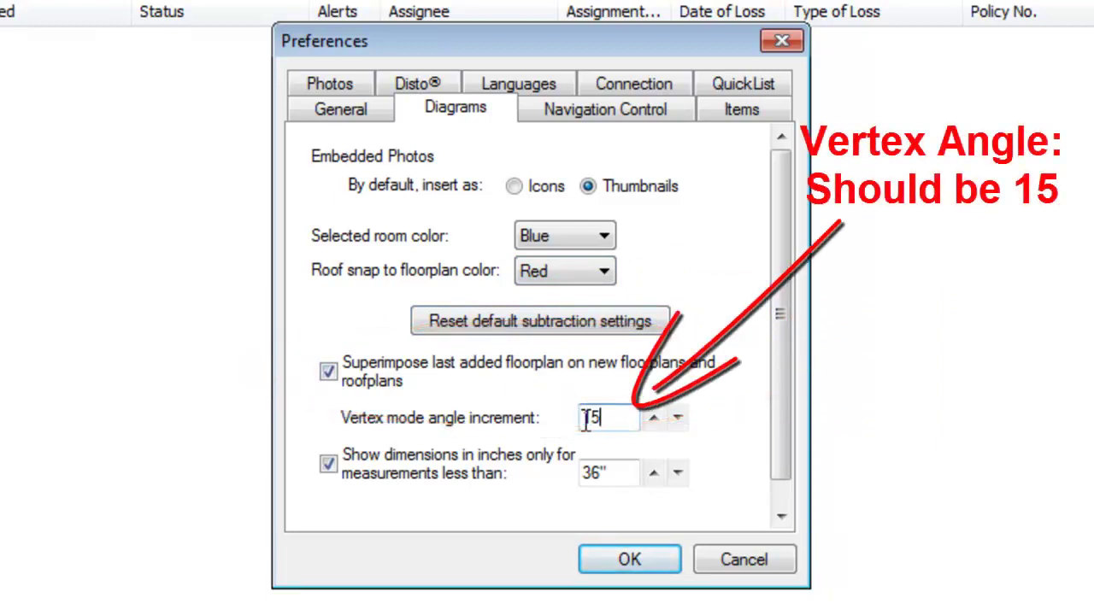
{"action": "type", "text": ".0"}
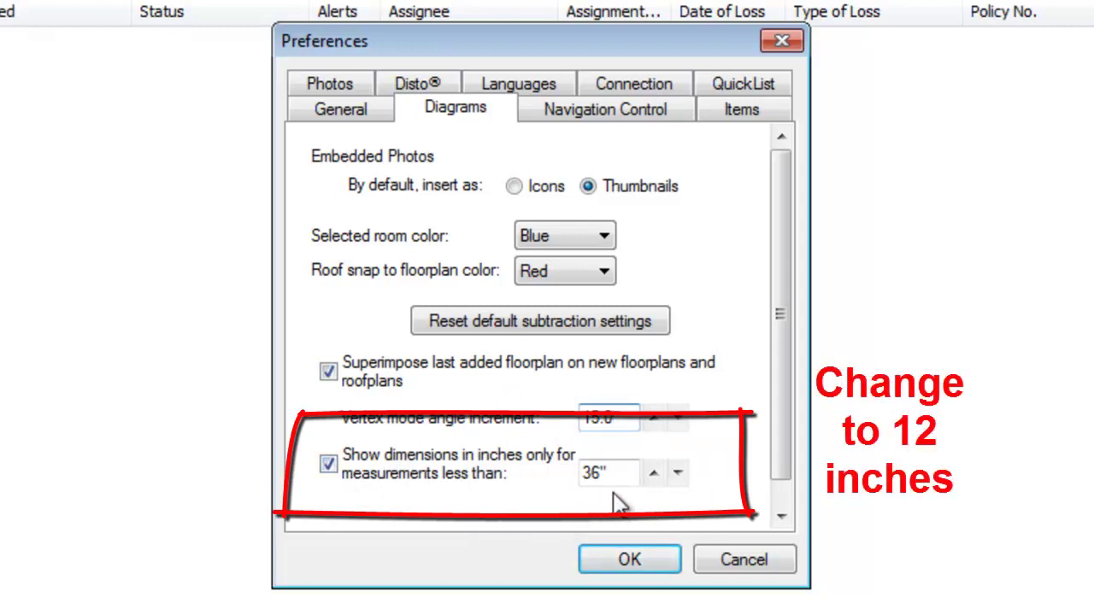
Set dimensions to show in inches only for measurements less than 12".
{"action": "left_click", "coordinate": [676, 475]}
{"action": "left_click", "coordinate": [677, 475]}
{"action": "left_click", "coordinate": [676, 475]}
{"action": "left_click", "coordinate": [676, 475]}
{"action": "left_click", "coordinate": [676, 475]}
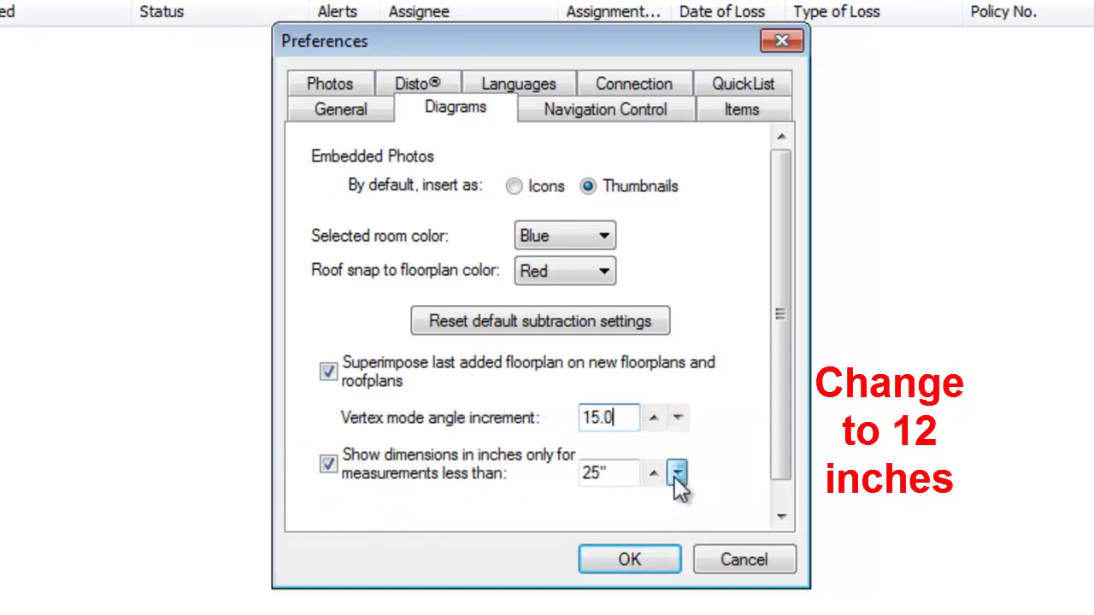
{"action": "left_click", "coordinate": [676, 476]}
{"action": "left_click", "coordinate": [677, 476]}
{"action": "left_click", "coordinate": [677, 475]}
{"action": "left_click", "coordinate": [677, 475]}
{"action": "left_click", "coordinate": [677, 475]}
{"action": "left_click", "coordinate": [677, 475]}
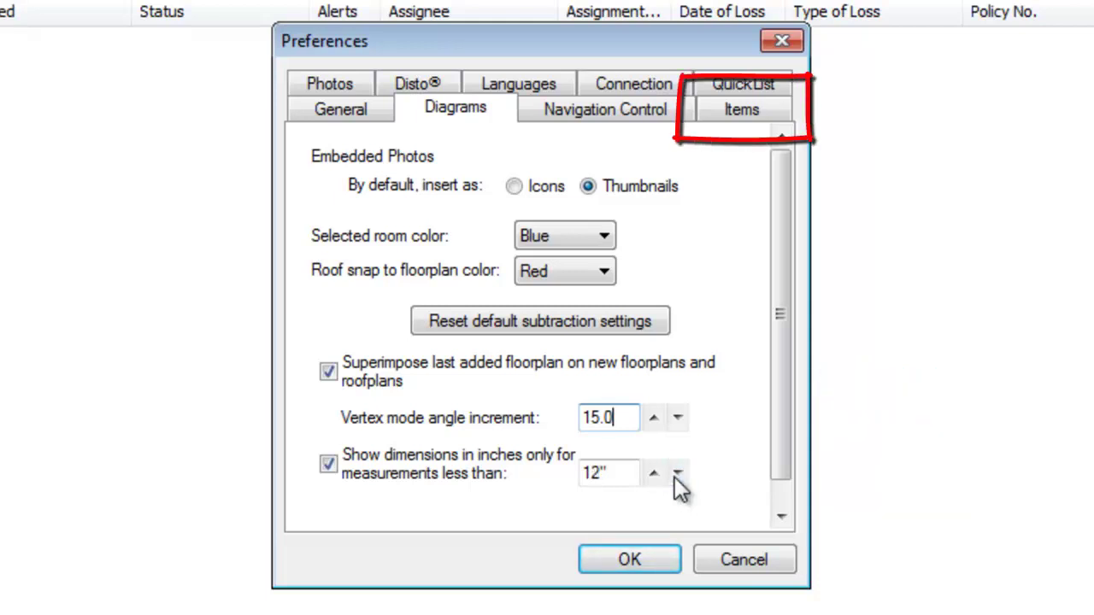
In the item preferences, enable remembering the item pane opened state and set the quantity and note popup timeout to 5 seconds.
{"action": "left_click", "coordinate": [735, 116]}
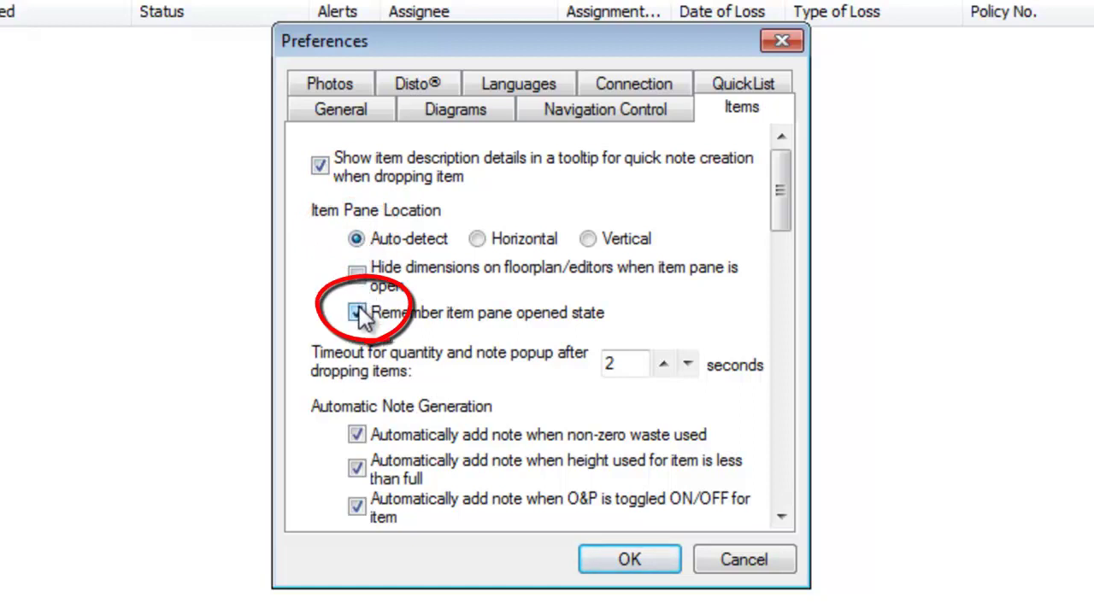
{"action": "left_click", "coordinate": [359, 308]}
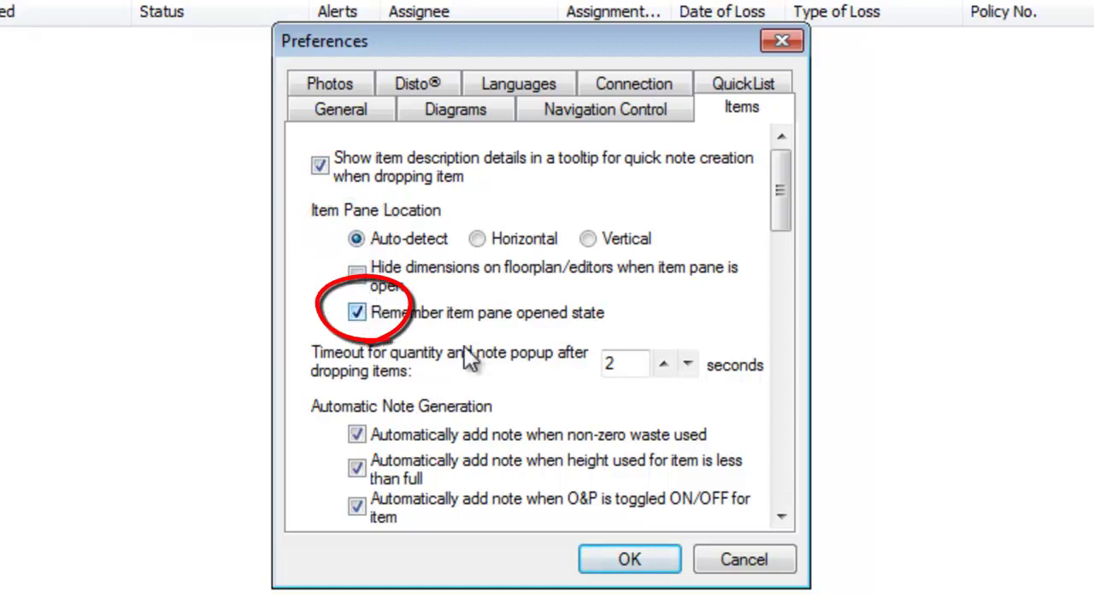
{"action": "left_click", "coordinate": [664, 364]}
{"action": "left_click", "coordinate": [664, 364]}
{"action": "left_click", "coordinate": [665, 364]}
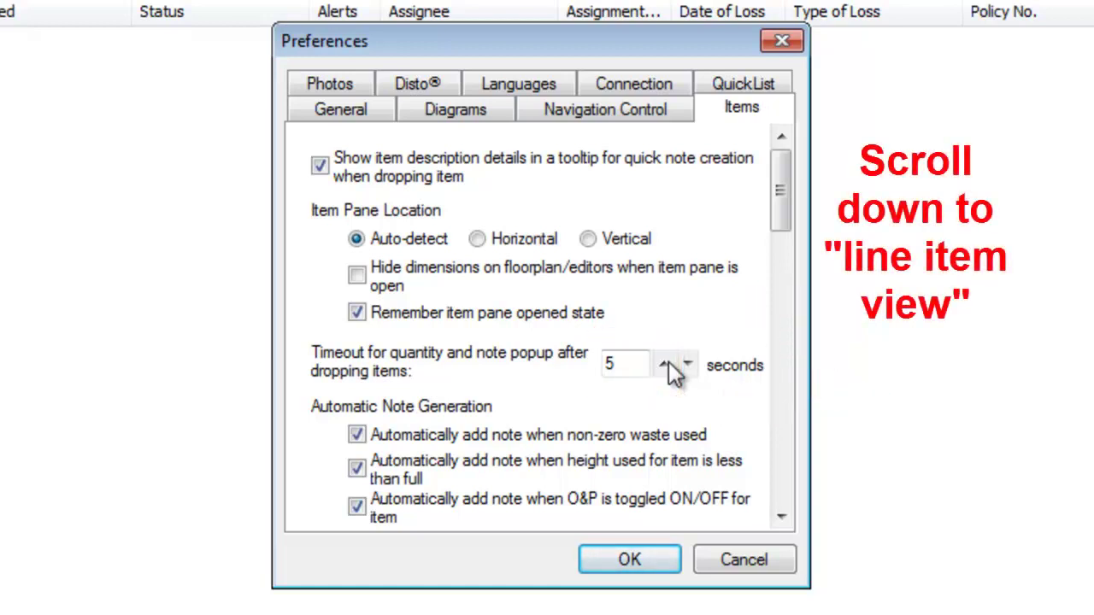
For the line item view, set the action location to Before and show column headers with the Quantity and ACV columns.
{"action": "left_click", "coordinate": [780, 516]}
{"action": "left_click", "coordinate": [780, 516]}
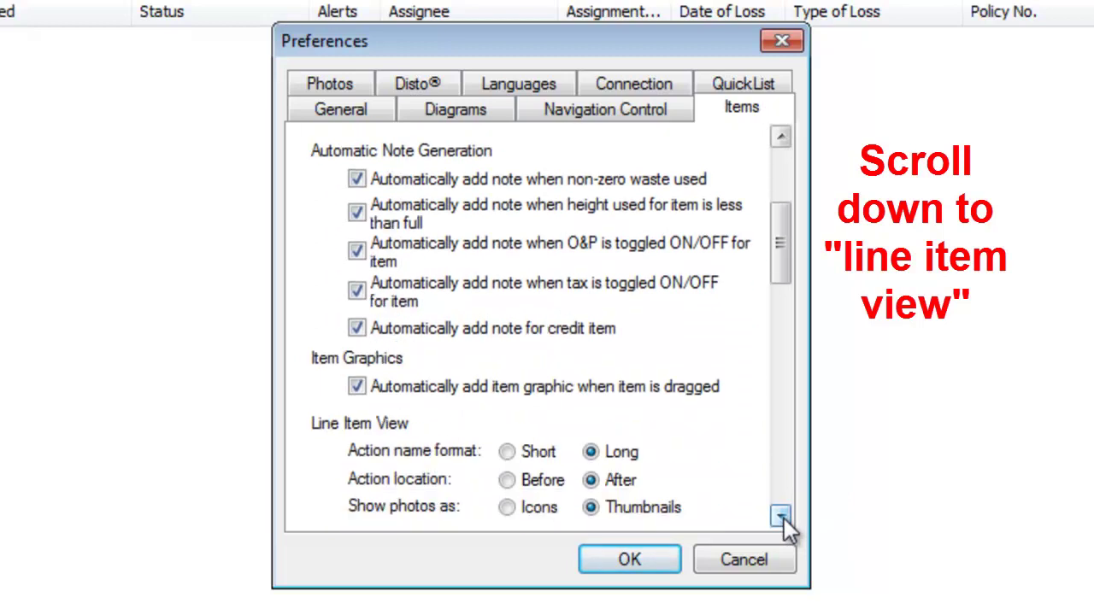
{"action": "left_click", "coordinate": [780, 516]}
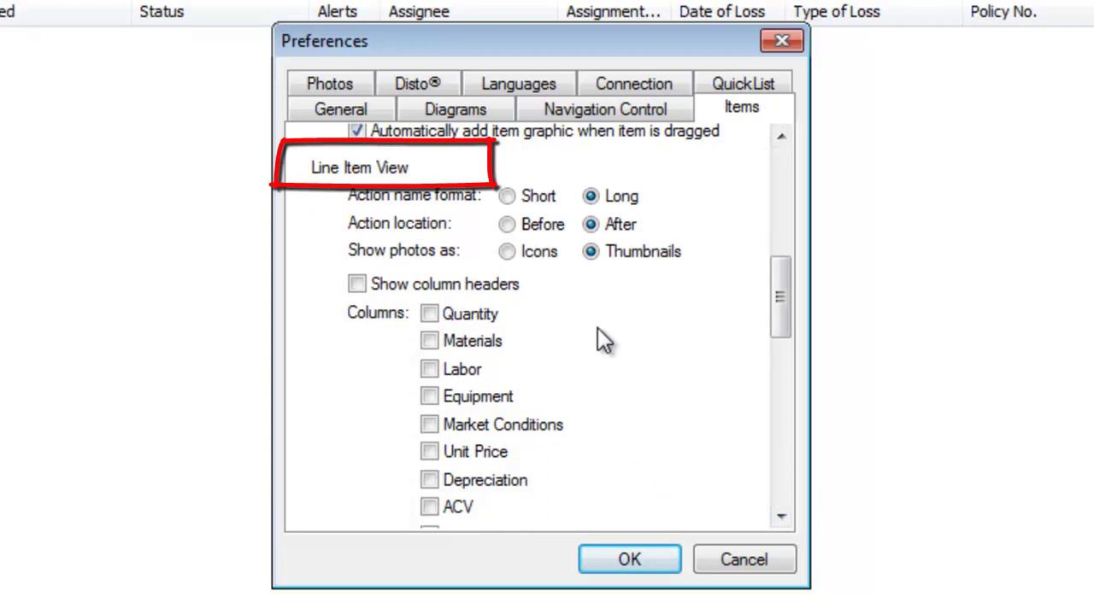
{"action": "left_click", "coordinate": [508, 226]}
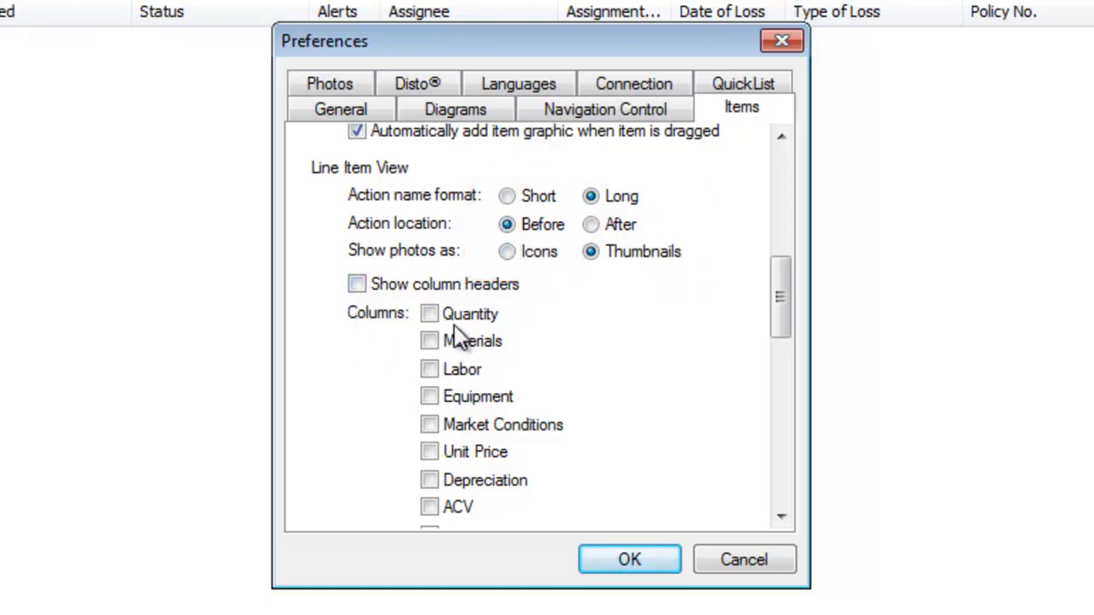
{"action": "left_click", "coordinate": [424, 313]}
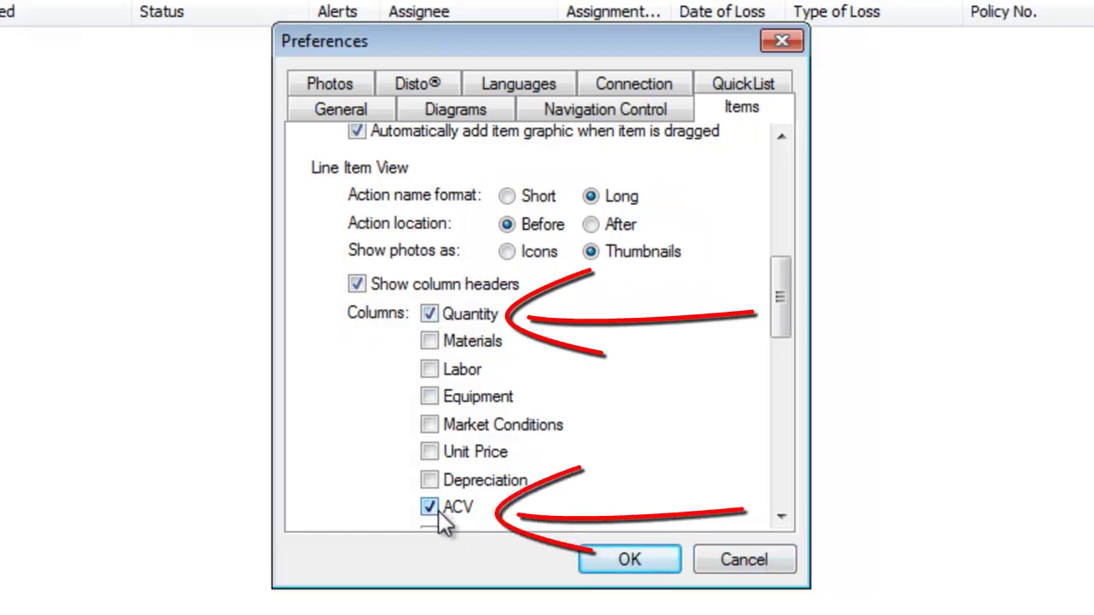
{"action": "left_click", "coordinate": [781, 518]}
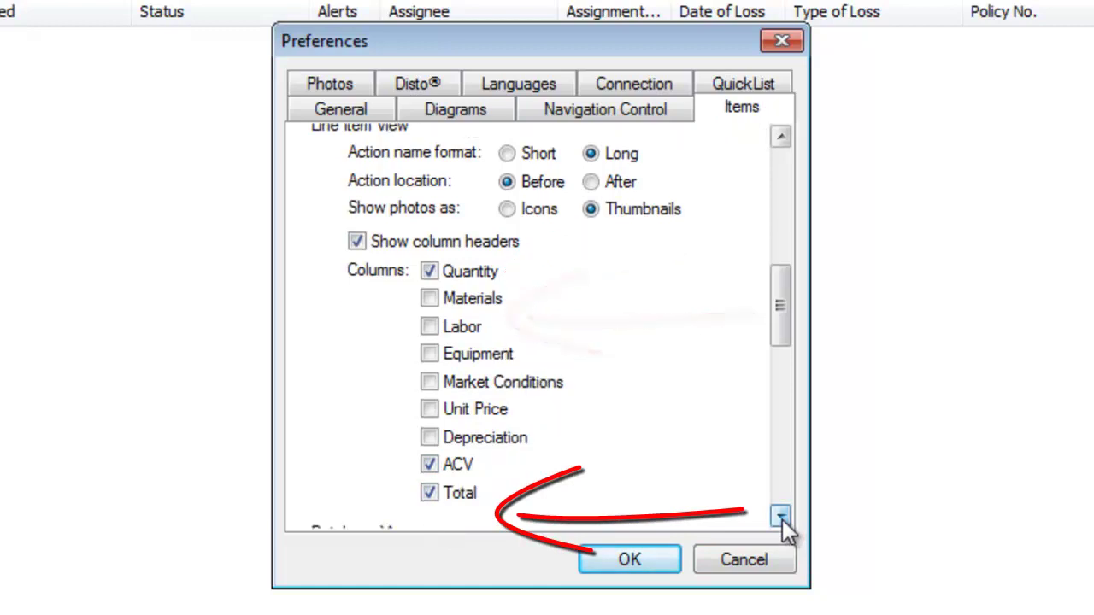
Set depreciation to apply to materials only in the item preferences.
{"action": "left_click", "coordinate": [781, 518]}
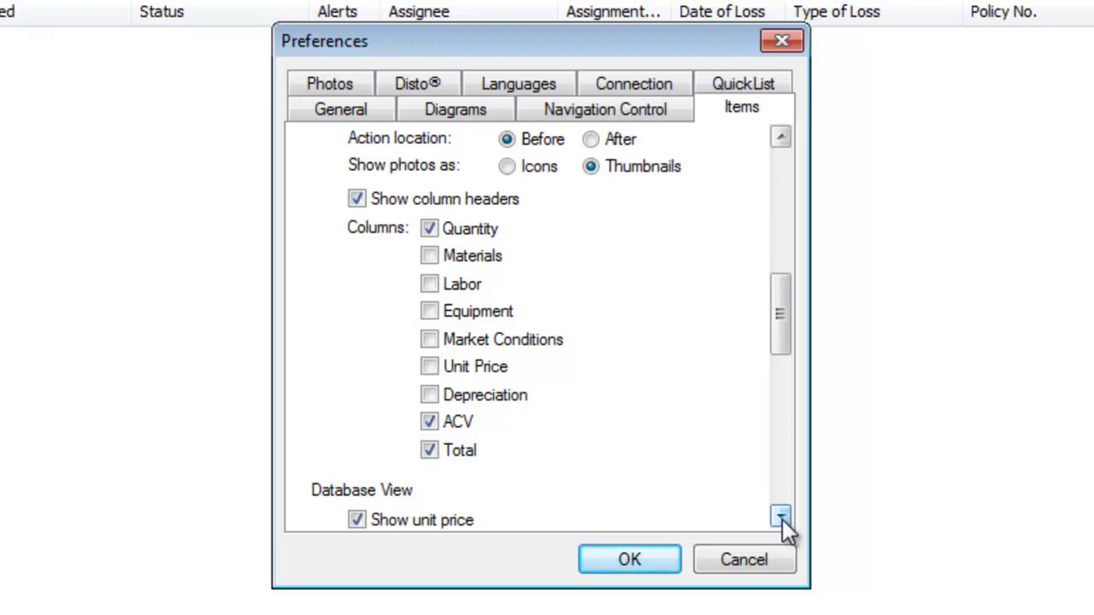
{"action": "left_click", "coordinate": [780, 517]}
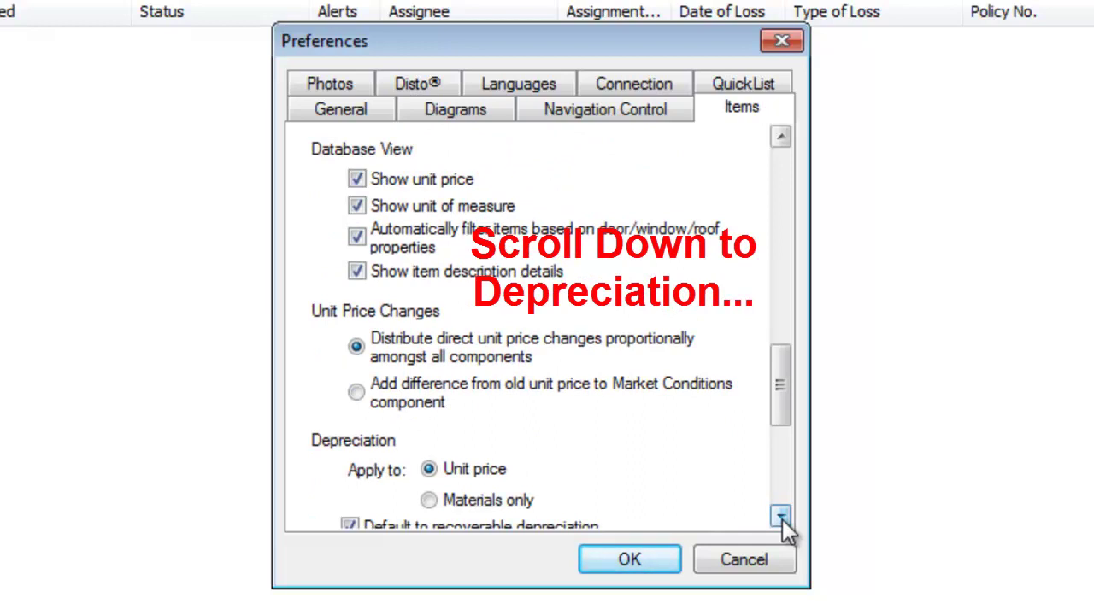
{"action": "left_click", "coordinate": [781, 517]}
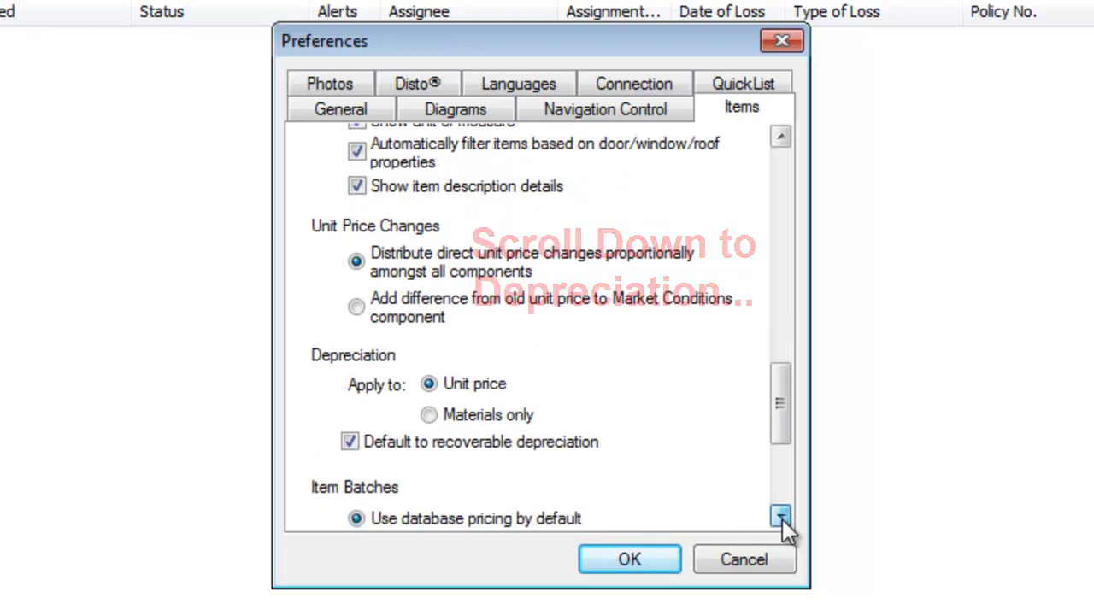
{"action": "left_click", "coordinate": [781, 517]}
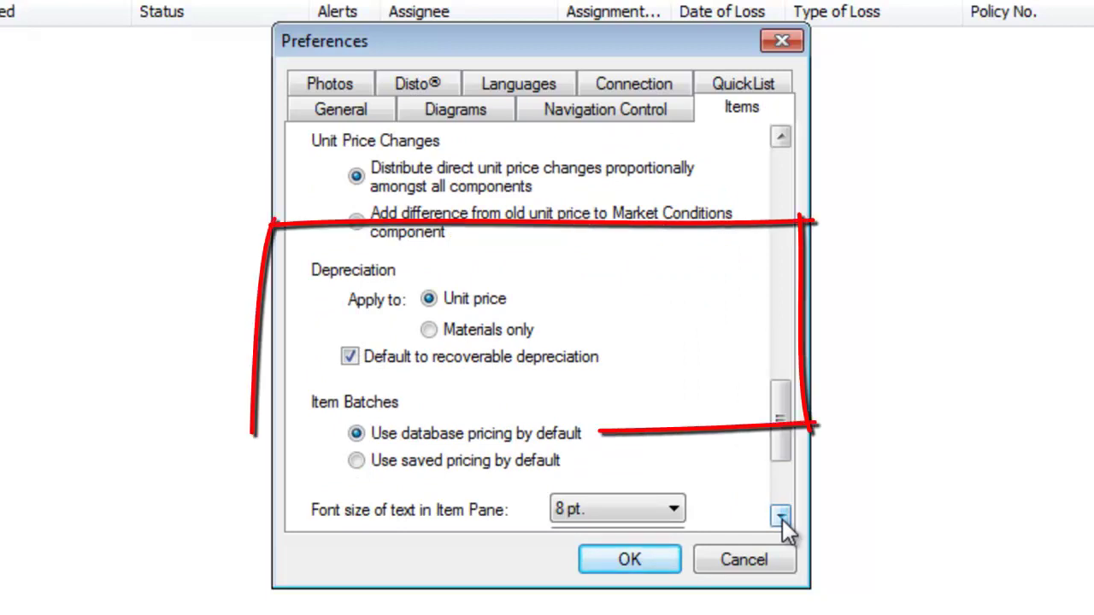
{"action": "left_click", "coordinate": [428, 329]}
{"action": "left_click", "coordinate": [781, 517]}
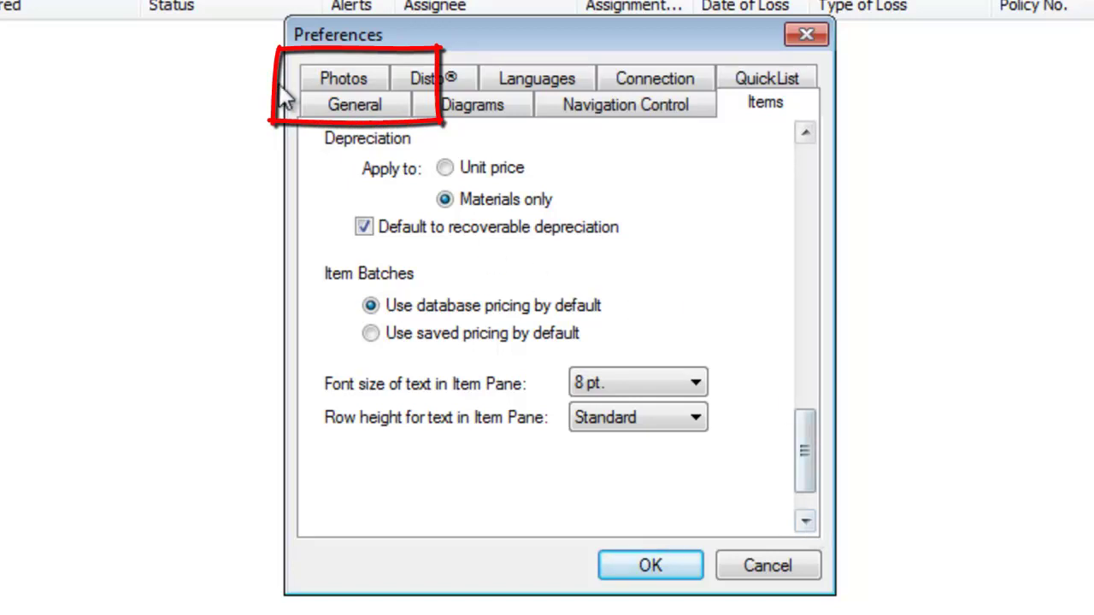
Set photos to resize down to 1024x768 in the photo preferences, and open the QuickList preferences.
{"action": "left_click", "coordinate": [340, 79]}
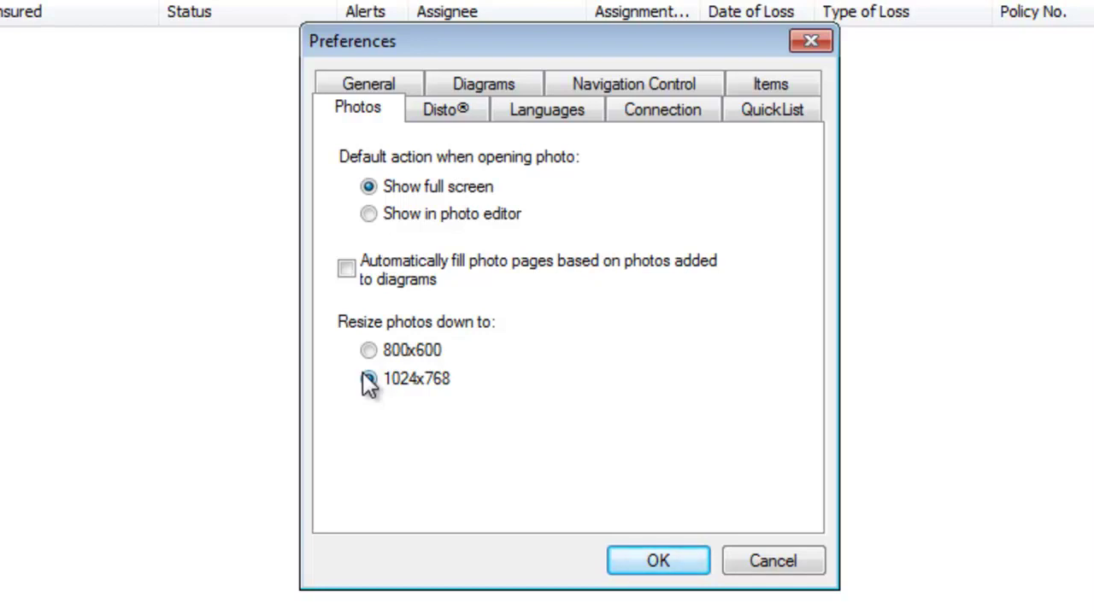
{"action": "left_click", "coordinate": [771, 109]}
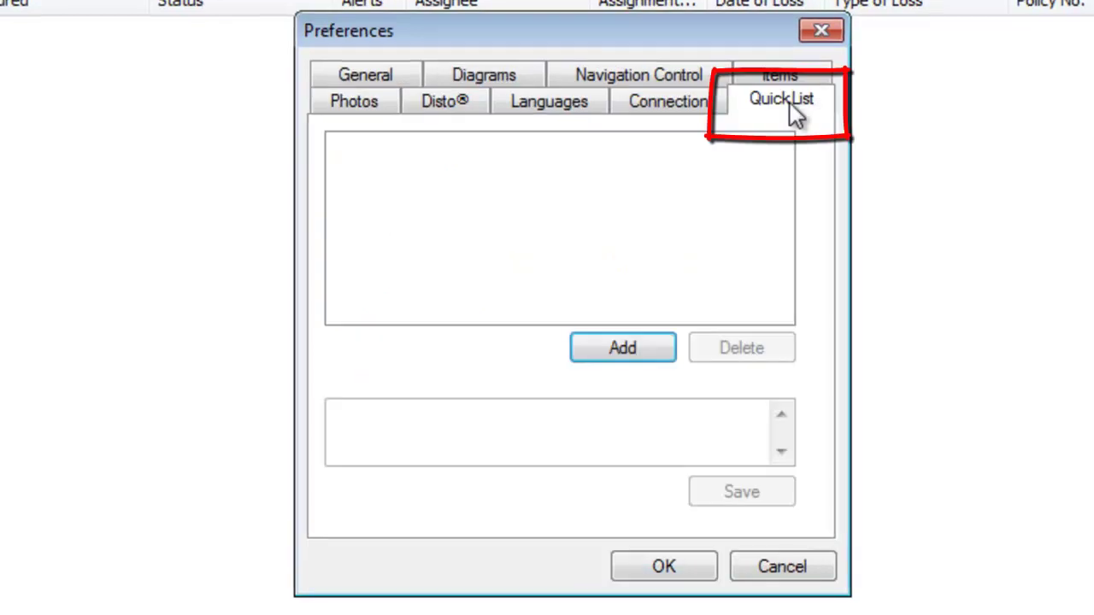